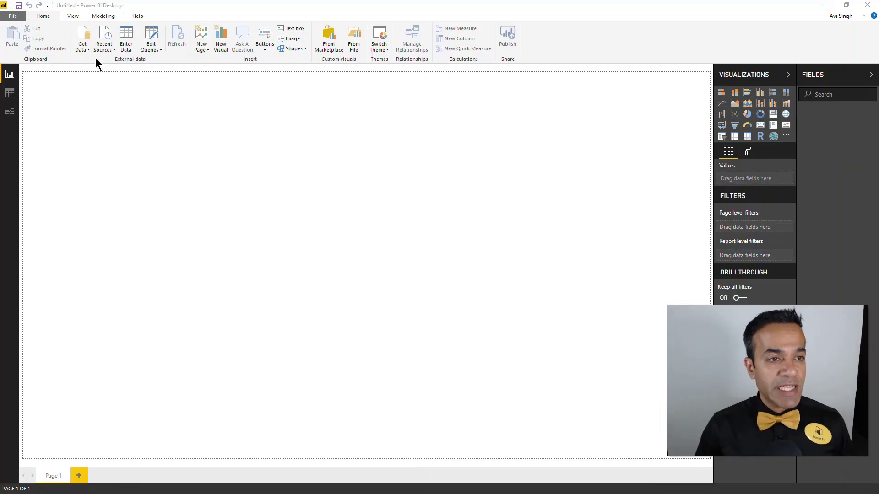
Connect to SQL Server '.' using DirectQuery mode.
{"action": "left_click", "coordinate": [84, 48]}
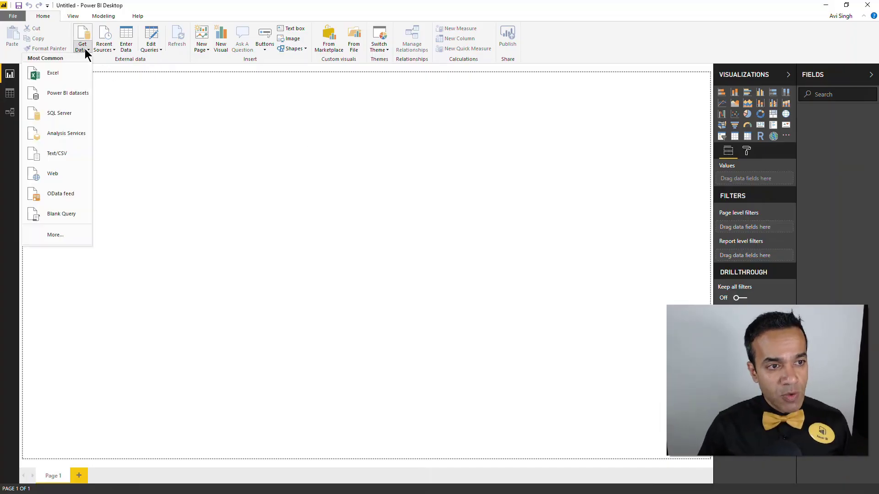
{"action": "left_click", "coordinate": [71, 114]}
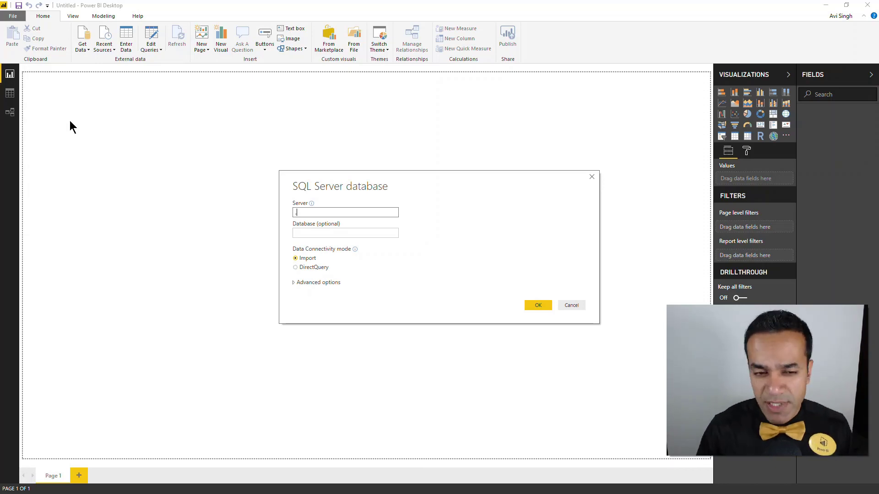
{"action": "type", "text": "."}
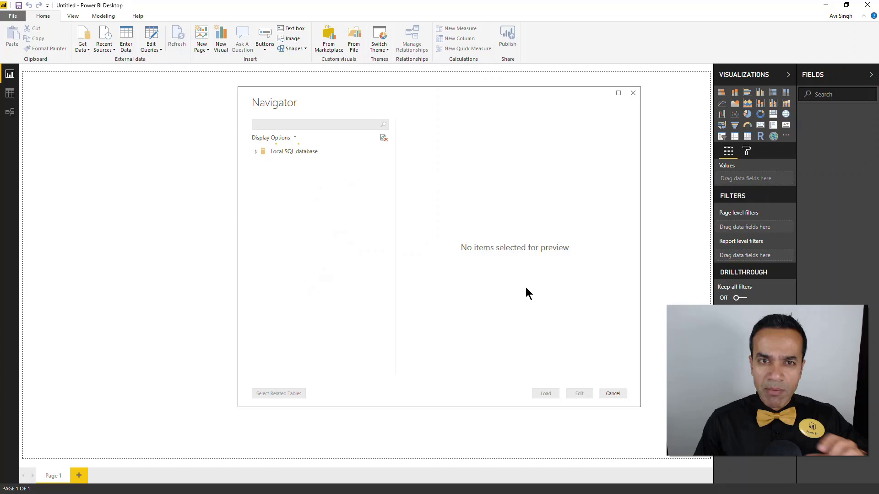
Load class.Sales, class.Product and class.Calendar from the P3 database.
{"action": "left_click", "coordinate": [258, 175]}
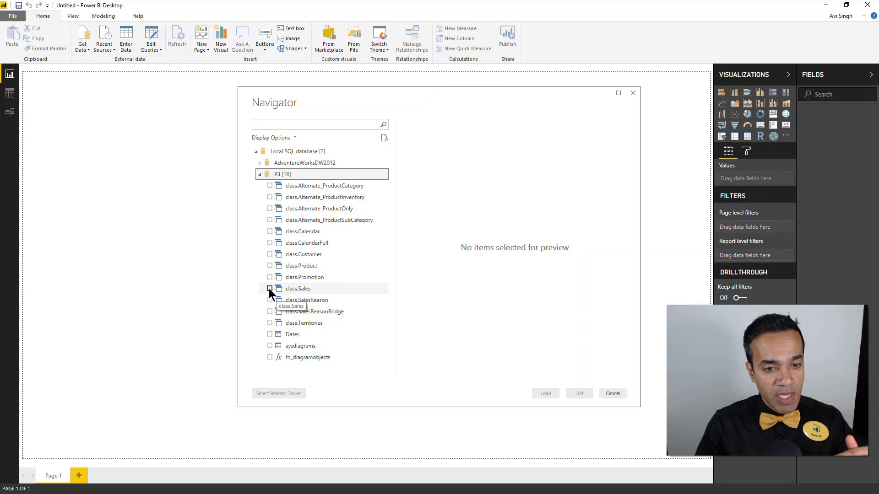
{"action": "left_click", "coordinate": [270, 289]}
{"action": "left_click", "coordinate": [270, 266]}
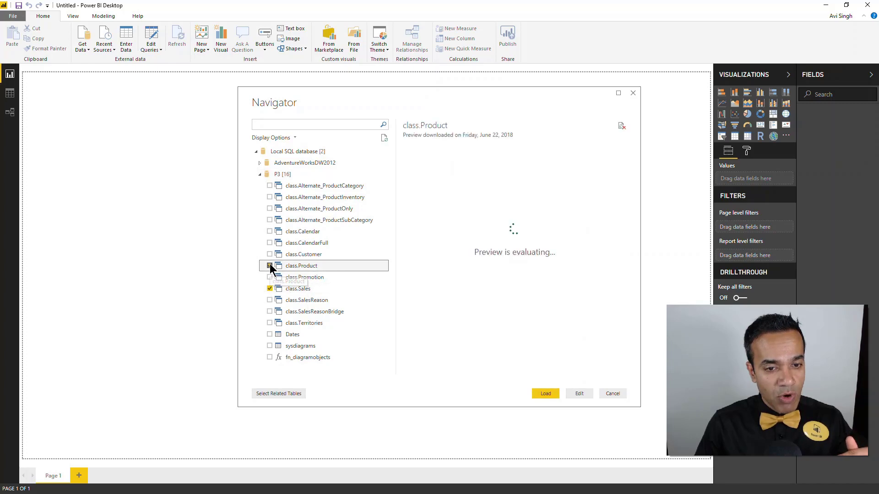
{"action": "left_click", "coordinate": [270, 231]}
{"action": "left_click", "coordinate": [581, 395]}
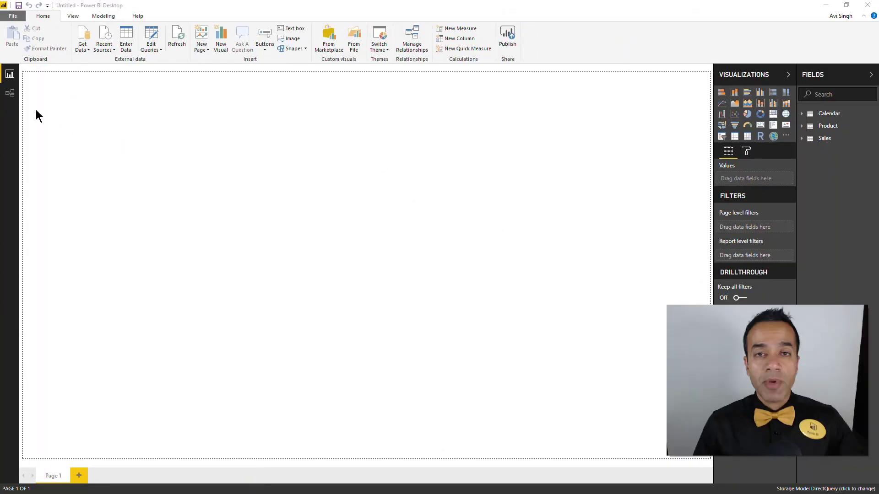
In the relationships diagram, center the Sales table and enlarge it to show all columns.
{"action": "left_click", "coordinate": [10, 93]}
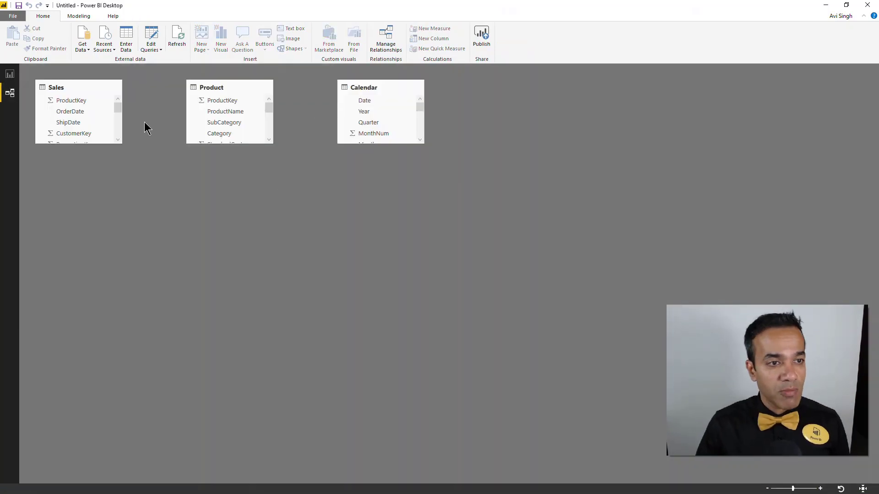
{"action": "left_click_drag", "start_coordinate": [95, 89], "coordinate": [321, 206]}
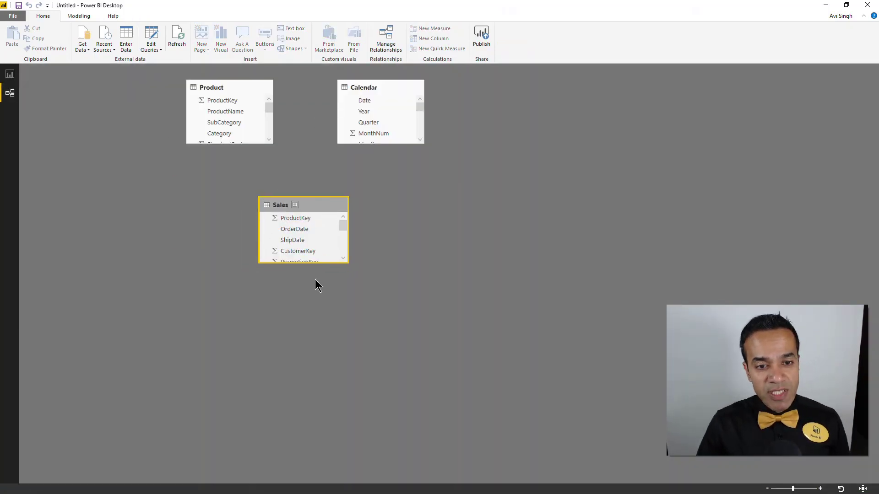
{"action": "left_click_drag", "start_coordinate": [323, 264], "coordinate": [341, 427]}
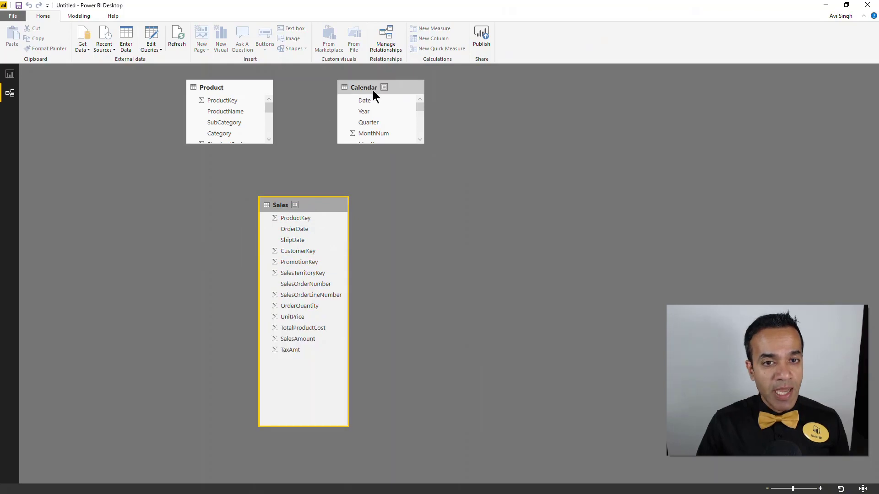
{"action": "left_click_drag", "start_coordinate": [371, 87], "coordinate": [375, 87]}
Relate Sales ProductKey to Product ProductKey and Sales OrderDate to Calendar Date.
{"action": "left_click_drag", "start_coordinate": [296, 219], "coordinate": [222, 101]}
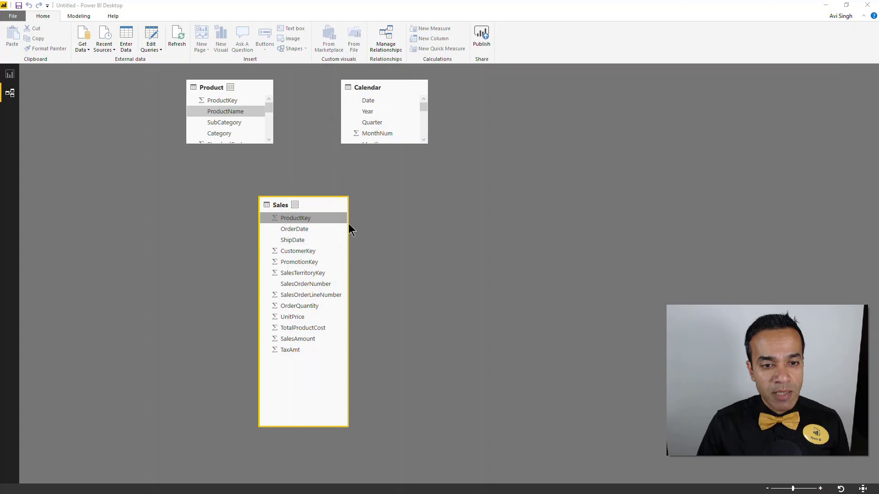
{"action": "left_click", "coordinate": [540, 366]}
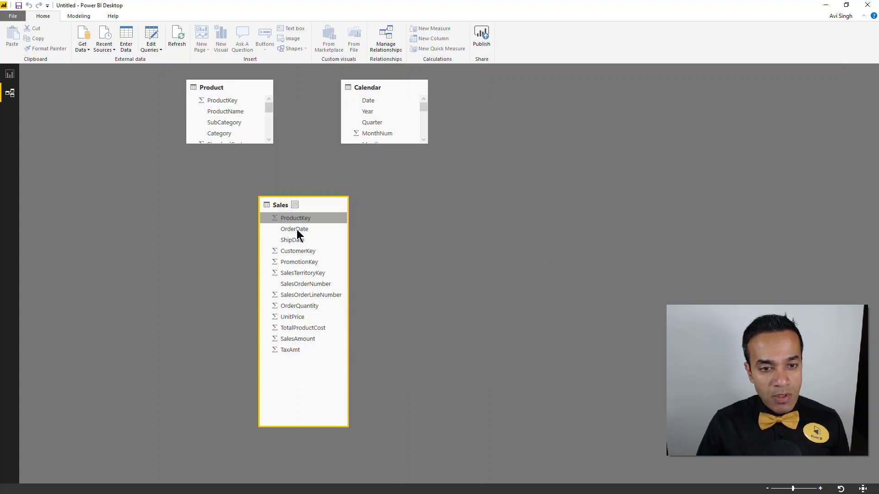
{"action": "left_click_drag", "start_coordinate": [297, 230], "coordinate": [373, 101]}
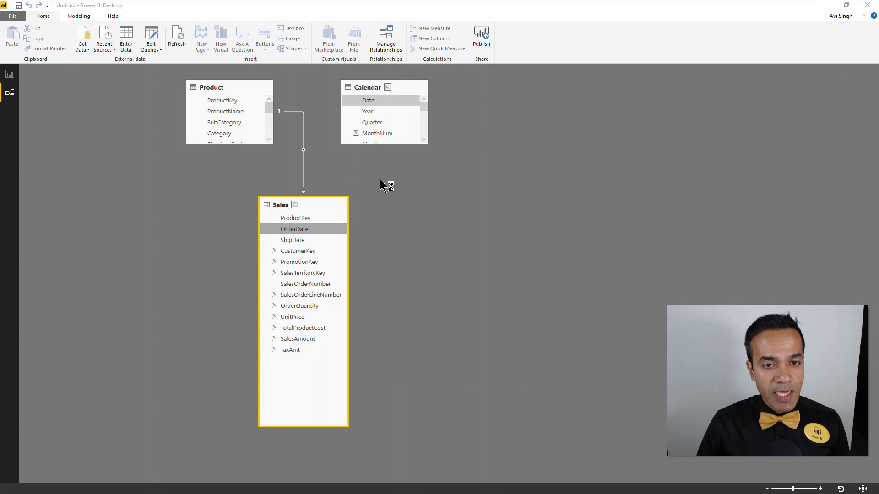
{"action": "left_click", "coordinate": [548, 366]}
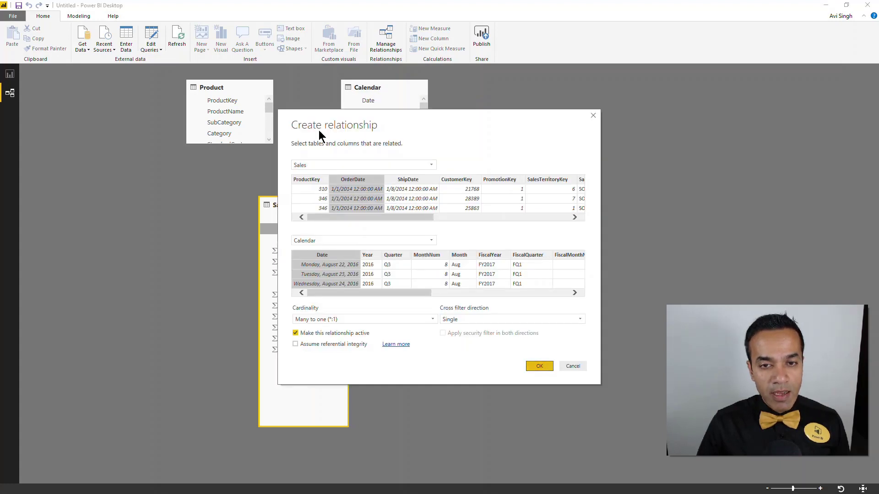
{"action": "left_click", "coordinate": [10, 75]}
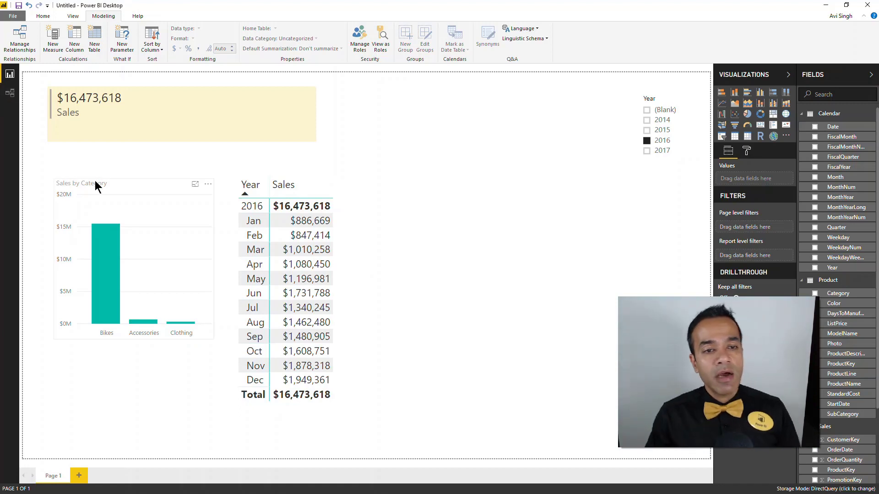
Review the relationships diagram, then reopen the Get Data source list from the report.
{"action": "left_click", "coordinate": [10, 97]}
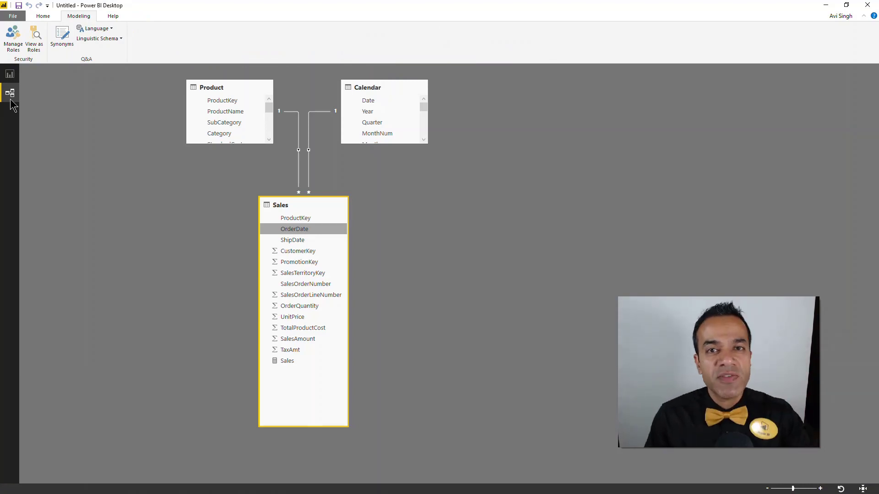
{"action": "left_click", "coordinate": [10, 74]}
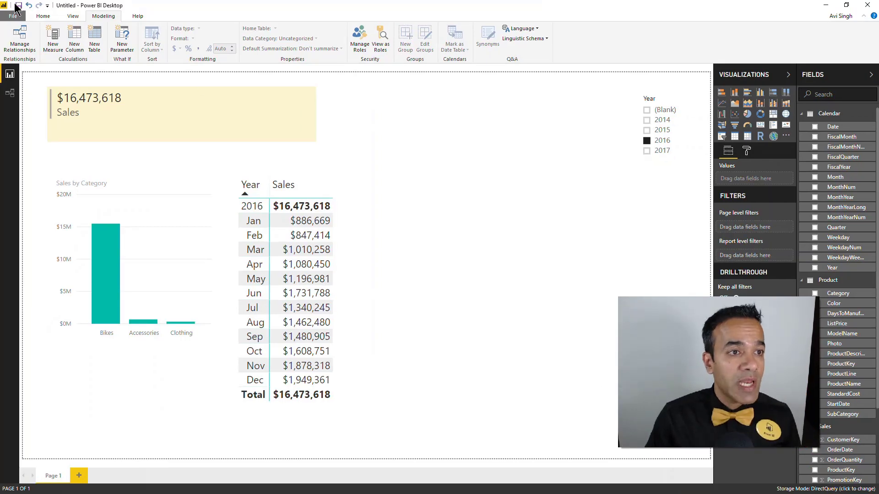
{"action": "left_click", "coordinate": [43, 16]}
{"action": "left_click", "coordinate": [88, 49]}
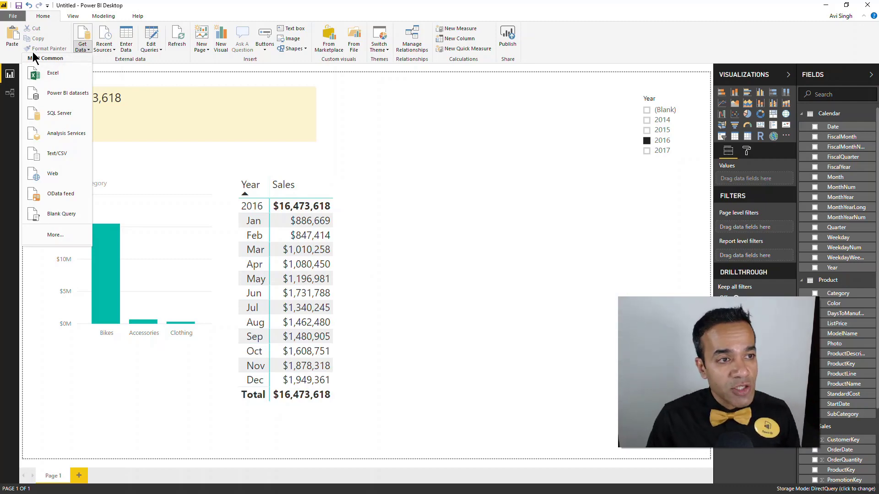
{"action": "left_click", "coordinate": [13, 16]}
{"action": "left_click", "coordinate": [13, 16]}
{"action": "left_click", "coordinate": [13, 16]}
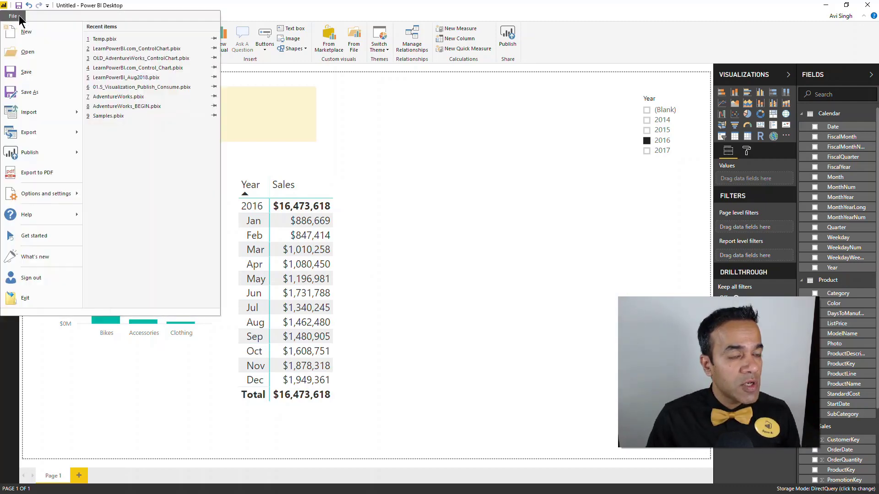
{"action": "mouse_move", "coordinate": [44, 194]}
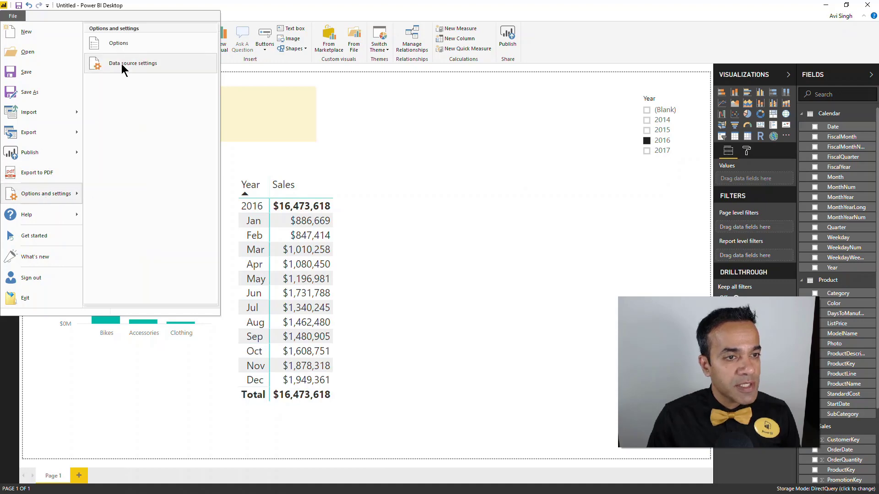
{"action": "left_click", "coordinate": [125, 44]}
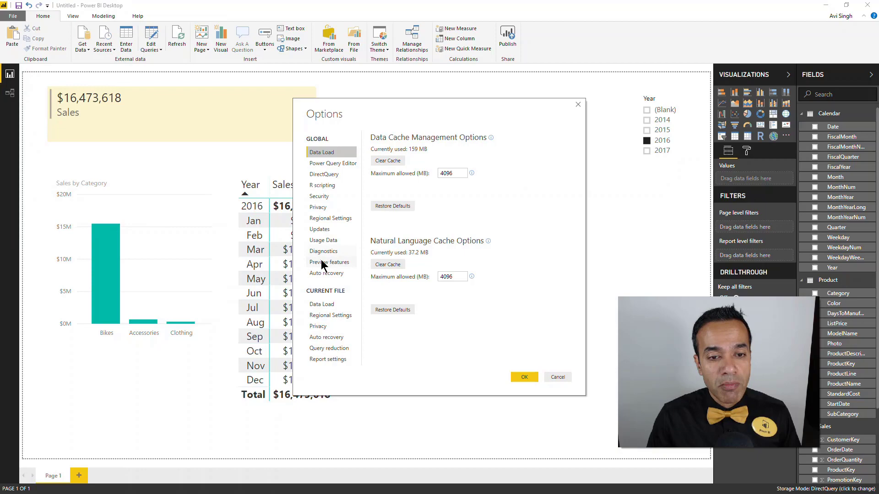
{"action": "left_click", "coordinate": [323, 263]}
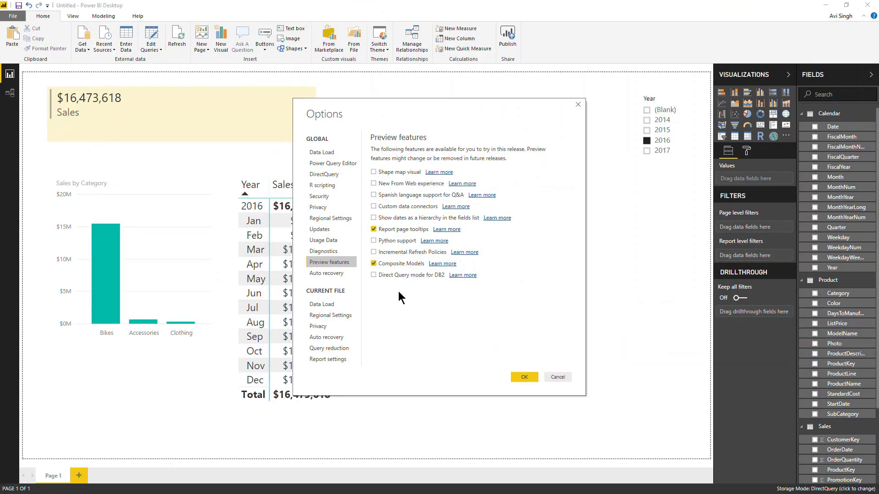
{"action": "left_click", "coordinate": [556, 377]}
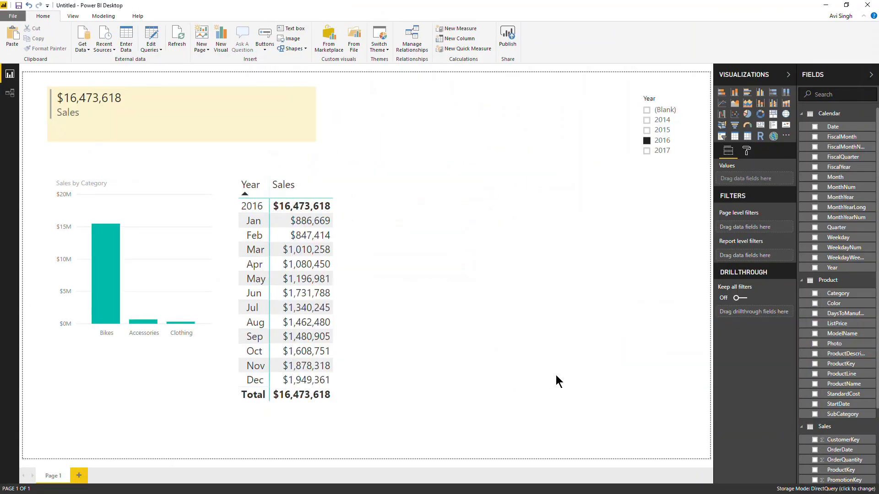
Import the Budget sheet from Budget.xlsx and apply changes, accepting the combine-sources warning.
{"action": "left_click", "coordinate": [87, 51]}
{"action": "left_click", "coordinate": [72, 75]}
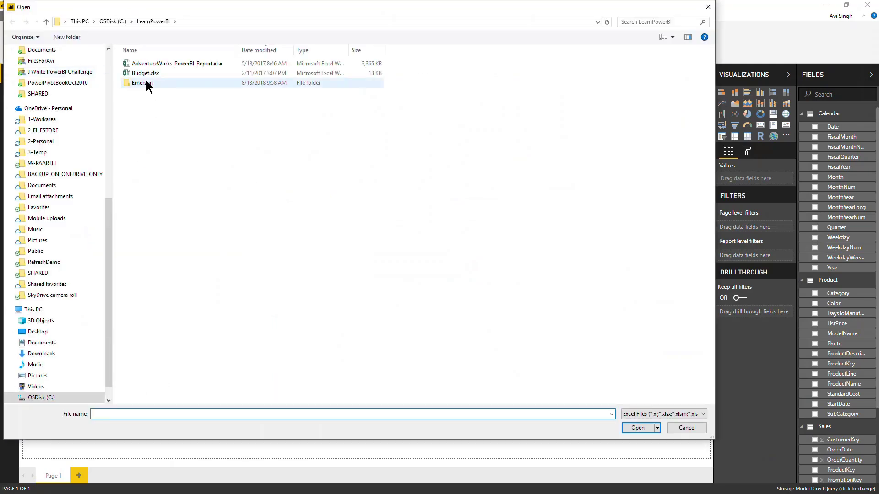
{"action": "double_click", "coordinate": [147, 73]}
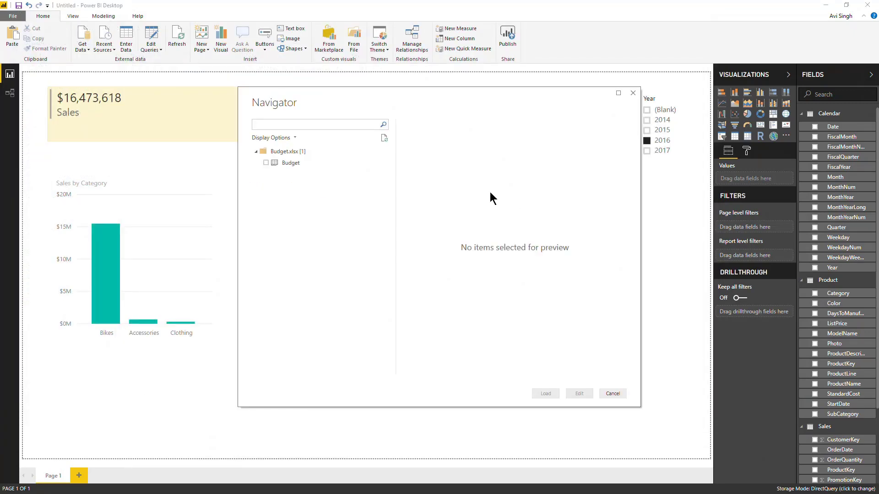
{"action": "left_click", "coordinate": [282, 163]}
{"action": "left_click", "coordinate": [266, 163]}
{"action": "left_click", "coordinate": [556, 394]}
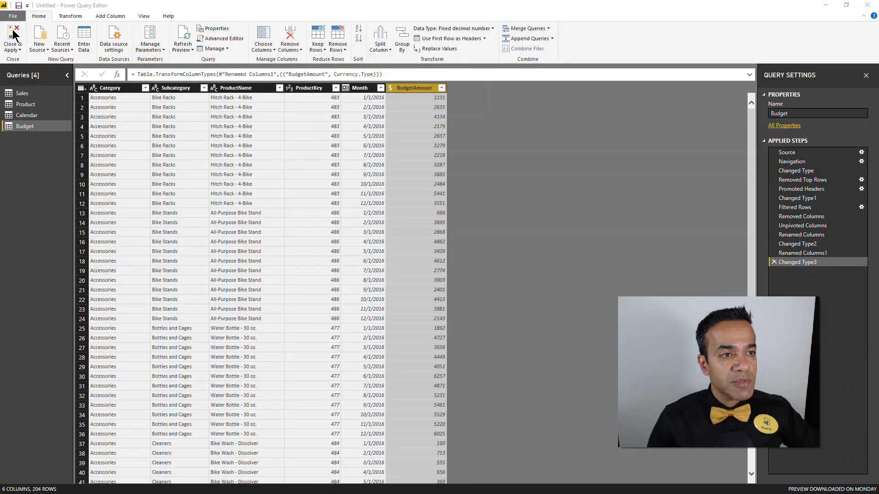
{"action": "left_click", "coordinate": [13, 35]}
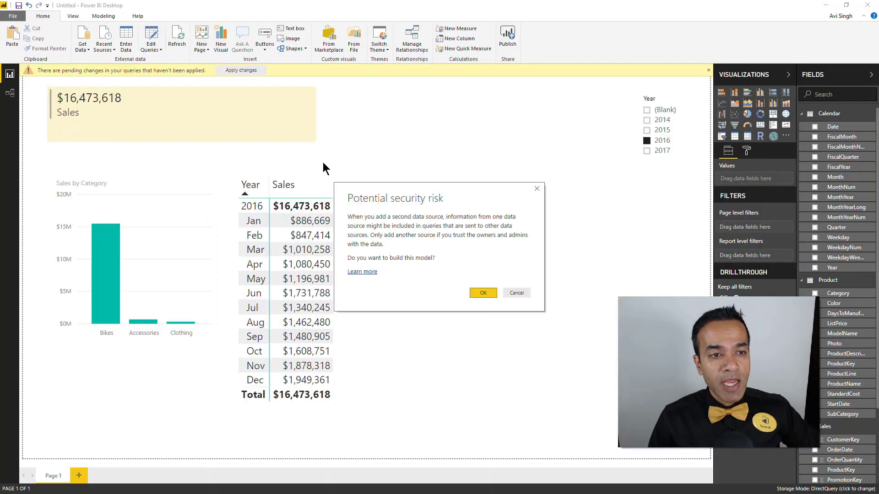
{"action": "left_click", "coordinate": [483, 293]}
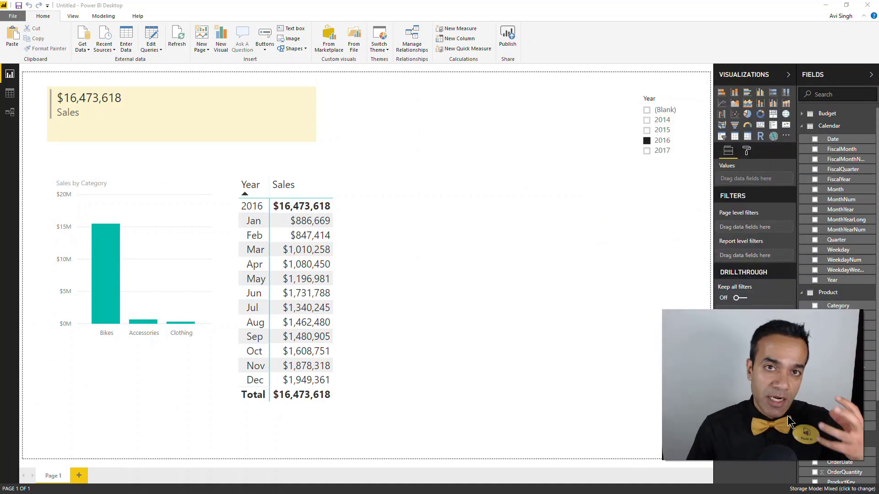
Switch to the Model view showing the unconnected Budget table.
{"action": "left_click", "coordinate": [9, 112]}
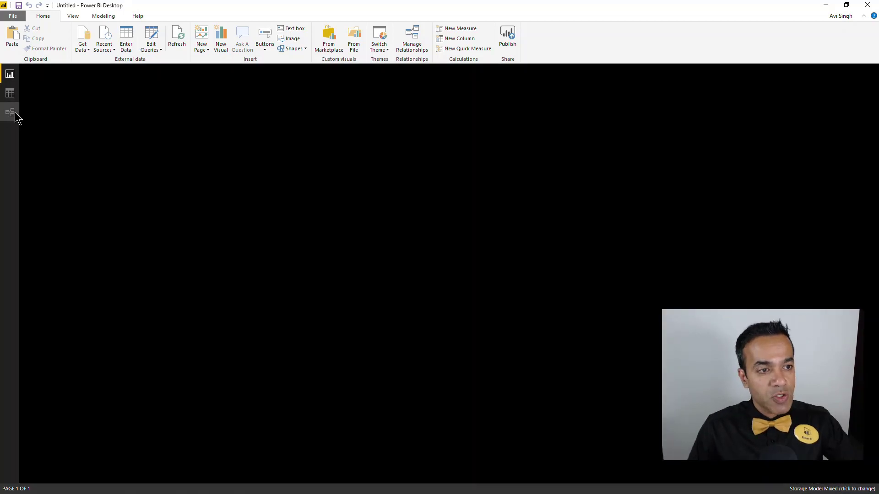
Place the Budget table beside Sales and enlarge it so all fields show.
{"action": "left_click_drag", "start_coordinate": [362, 227], "coordinate": [270, 208]}
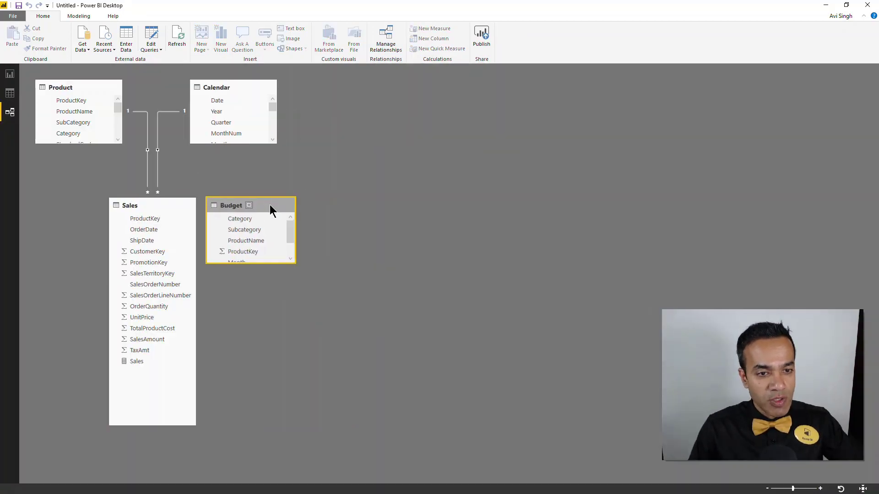
{"action": "scroll", "coordinate": [273, 264], "scroll_direction": "down", "scroll_amount": 1}
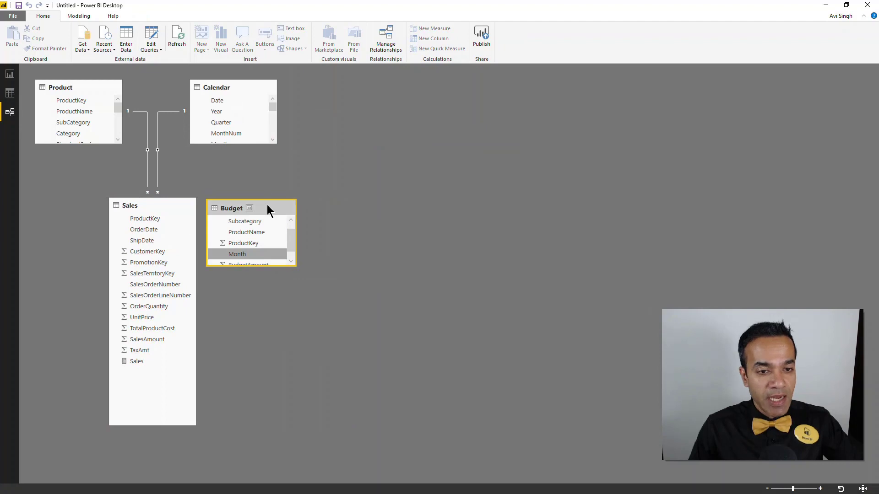
{"action": "left_click_drag", "start_coordinate": [264, 209], "coordinate": [265, 207]}
{"action": "scroll", "coordinate": [276, 263], "scroll_direction": "down", "scroll_amount": 1}
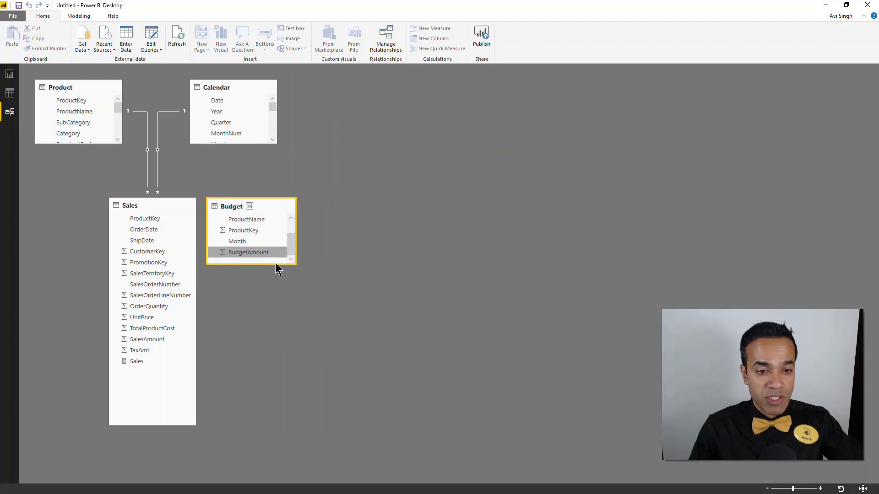
{"action": "left_click_drag", "start_coordinate": [278, 264], "coordinate": [270, 421]}
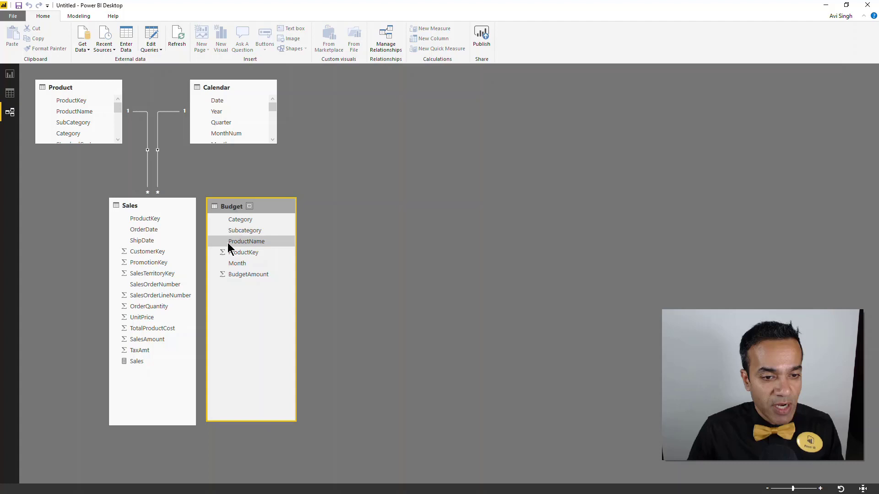
Relate Budget ProductKey to Product ProductKey and Budget Month to Calendar Date.
{"action": "left_click_drag", "start_coordinate": [247, 252], "coordinate": [83, 103]}
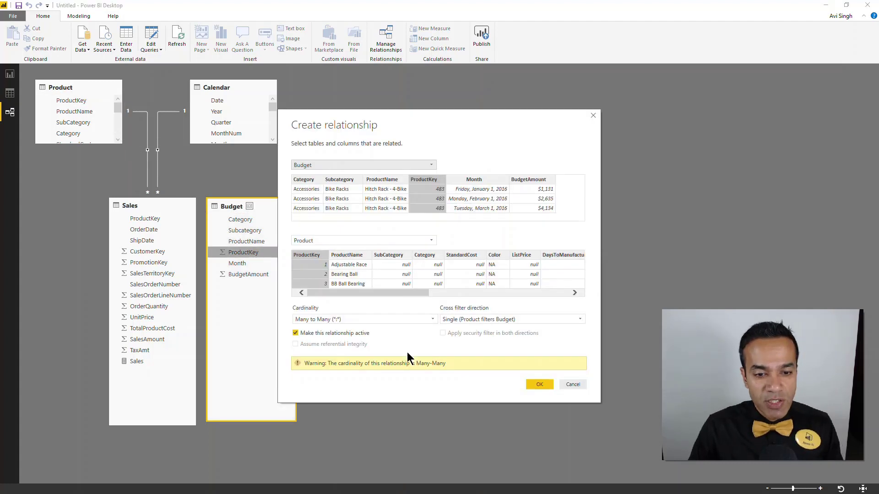
{"action": "key", "text": "Return"}
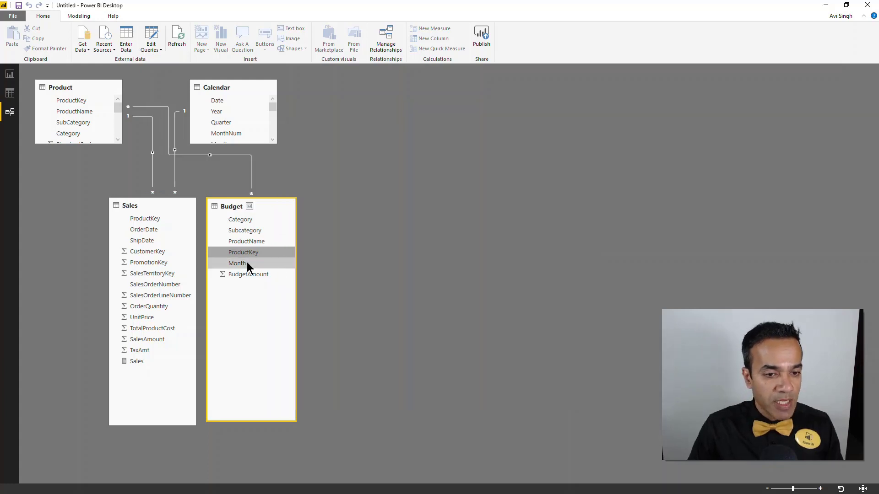
{"action": "left_click_drag", "start_coordinate": [249, 264], "coordinate": [219, 101]}
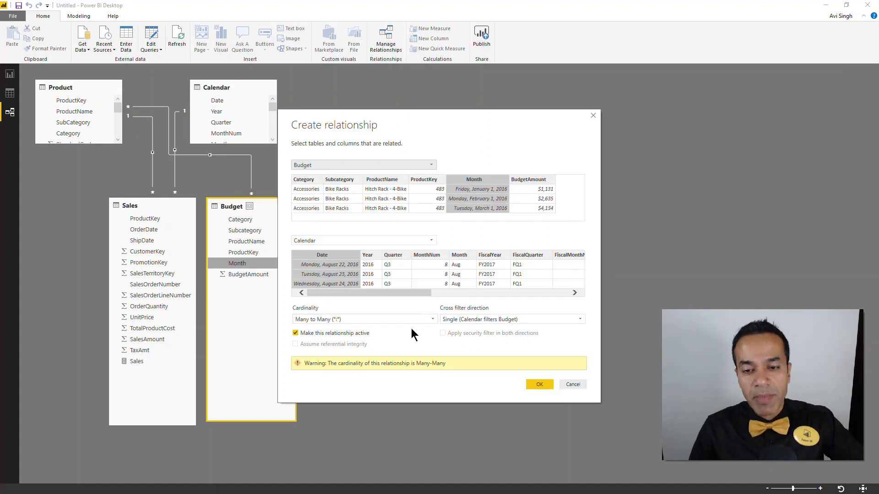
{"action": "left_click", "coordinate": [539, 385]}
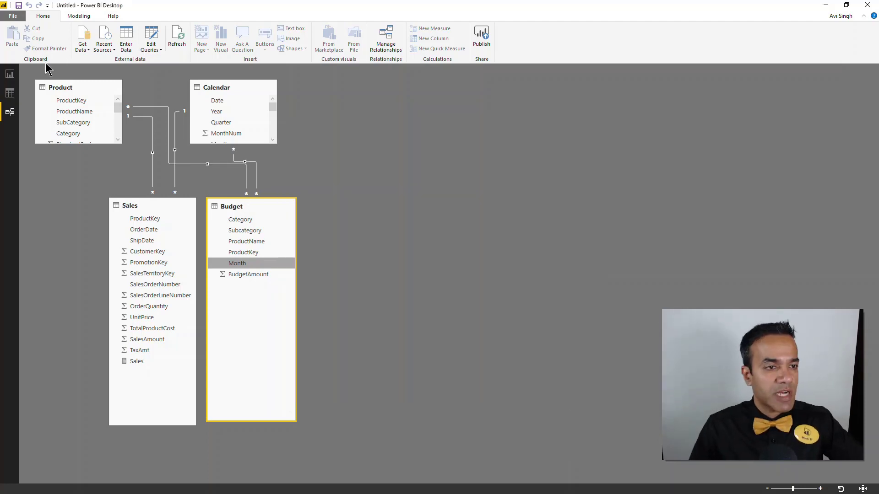
{"action": "left_click", "coordinate": [10, 74]}
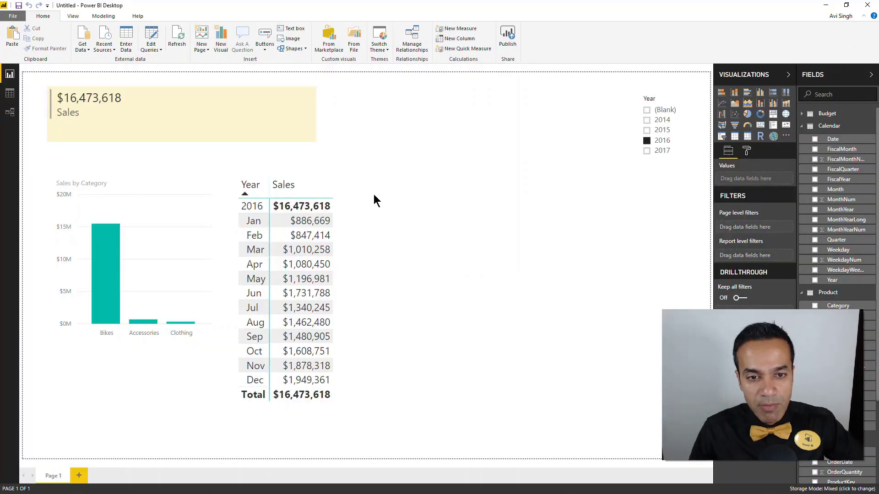
Check the Budget and Variance measure formulas in the Budget table, then view the model.
{"action": "left_click", "coordinate": [802, 114]}
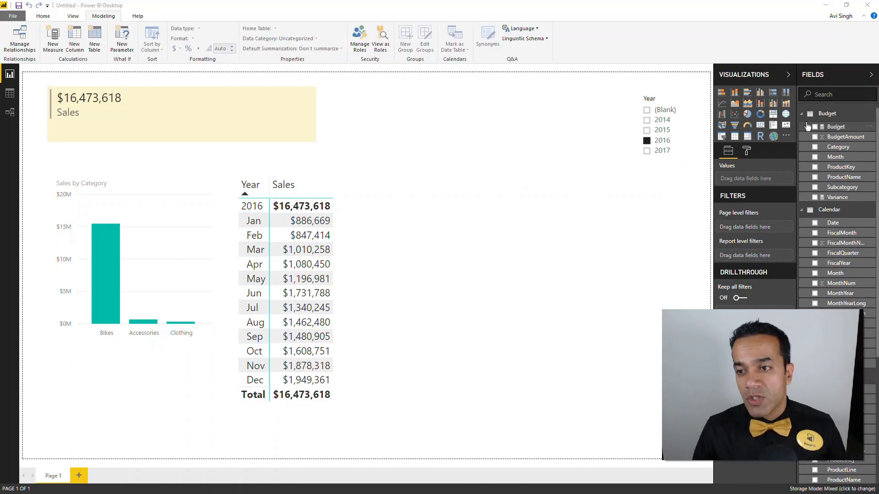
{"action": "left_click", "coordinate": [836, 127]}
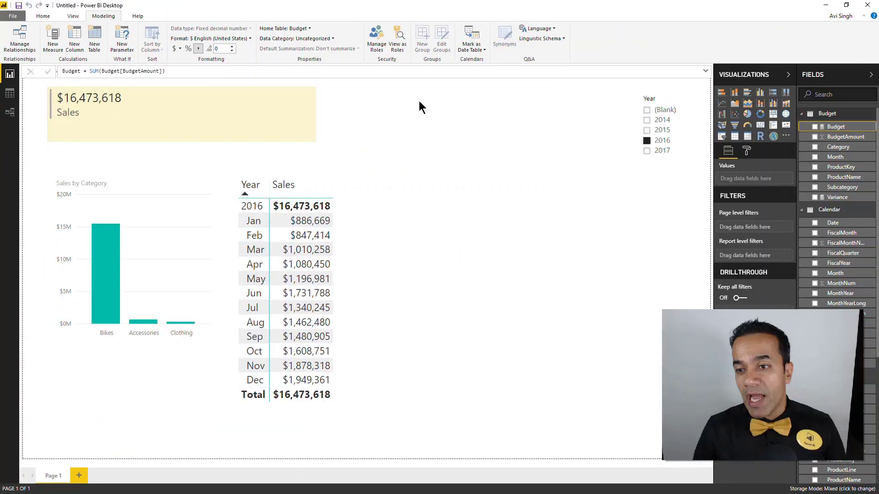
{"action": "left_click", "coordinate": [837, 197]}
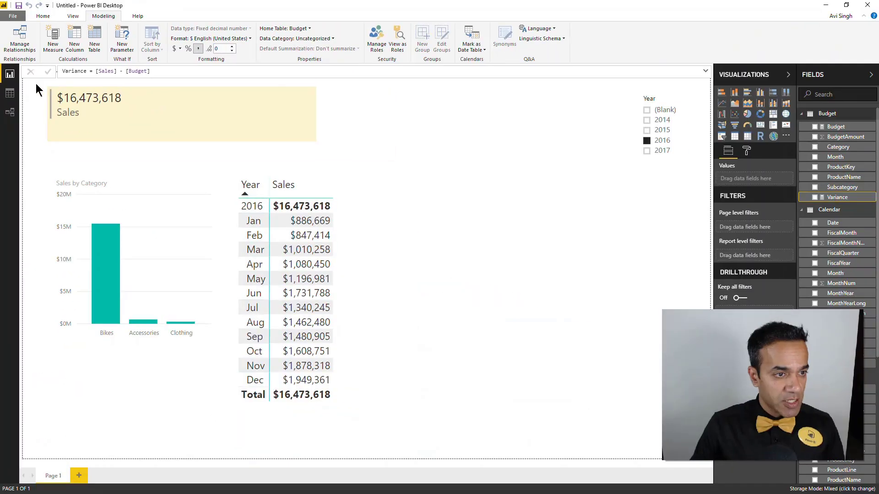
{"action": "left_click", "coordinate": [10, 112]}
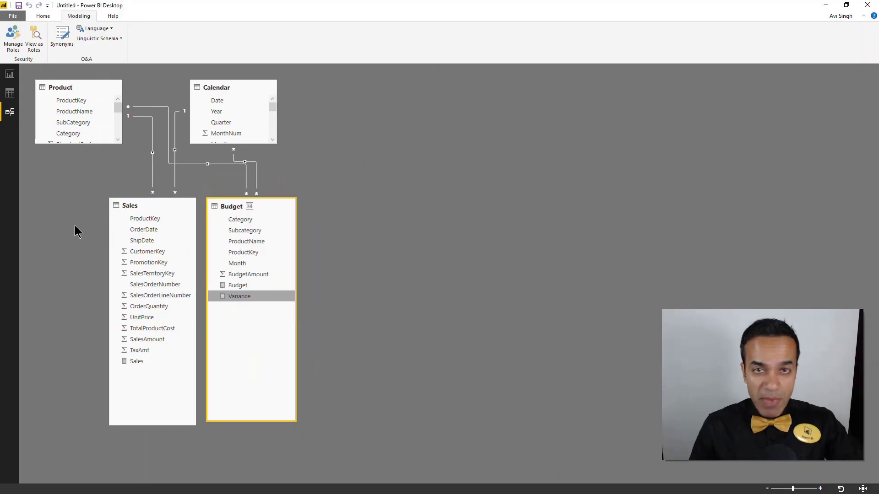
Add Budget to the Sales by Category column chart.
{"action": "left_click", "coordinate": [10, 74]}
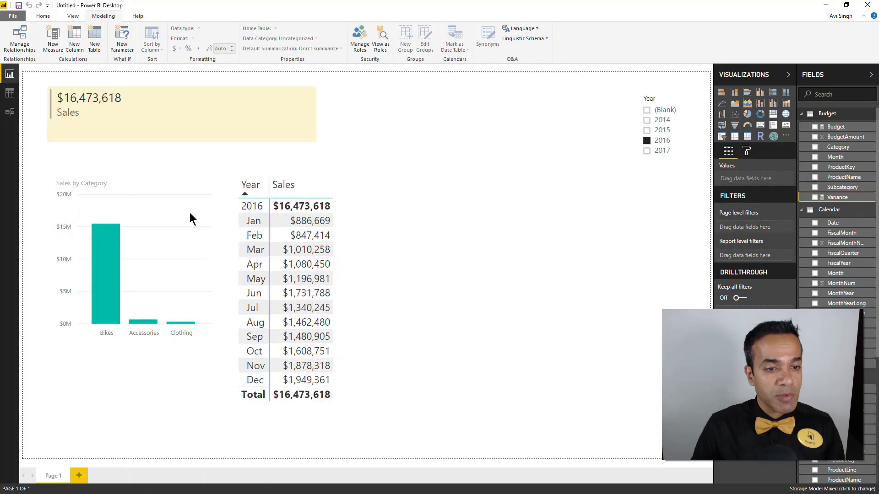
{"action": "left_click", "coordinate": [176, 194]}
{"action": "left_click_drag", "start_coordinate": [836, 126], "coordinate": [166, 269]}
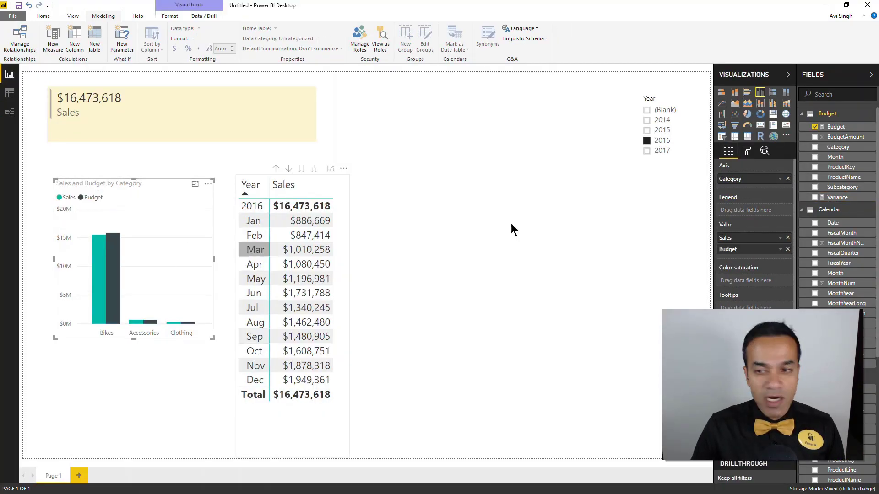
Add Budget and Variance columns to the monthly Sales matrix and widen it.
{"action": "left_click", "coordinate": [293, 297]}
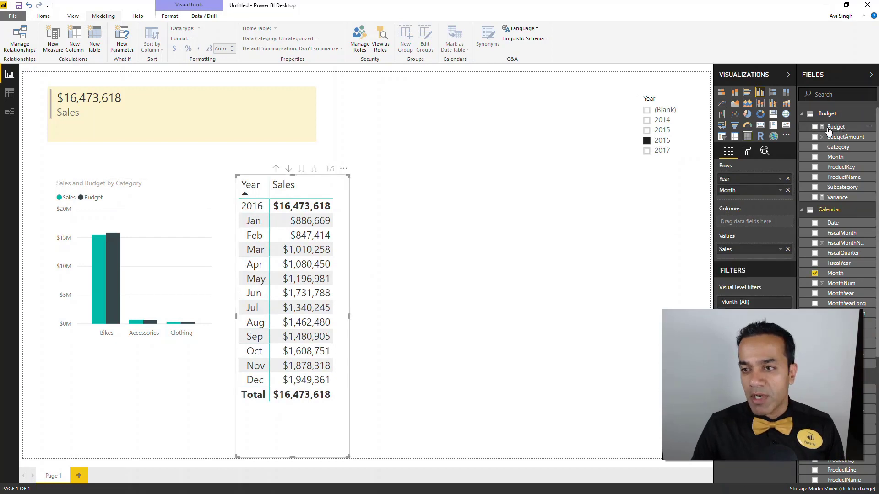
{"action": "left_click_drag", "start_coordinate": [835, 127], "coordinate": [321, 270]}
{"action": "left_click_drag", "start_coordinate": [853, 196], "coordinate": [320, 279]}
{"action": "left_click_drag", "start_coordinate": [350, 180], "coordinate": [510, 188]}
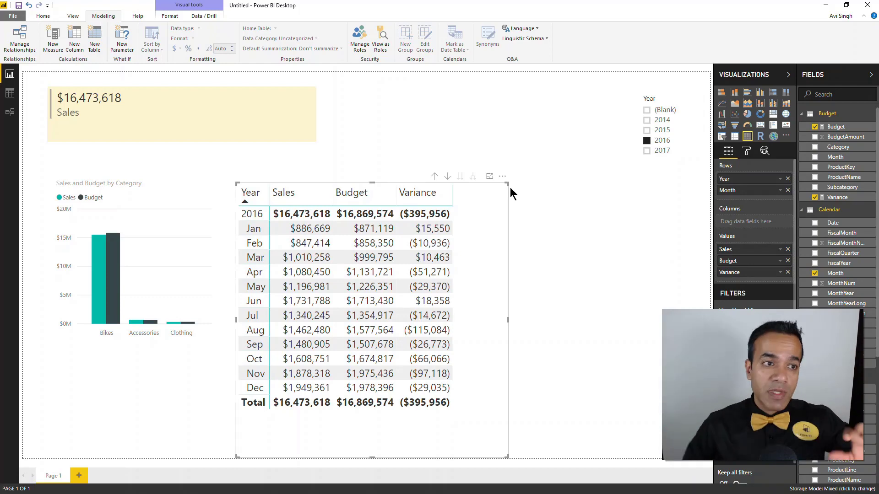
Switch to the Model view showing Budget linked to Product and Calendar beside Sales.
{"action": "left_click", "coordinate": [10, 113]}
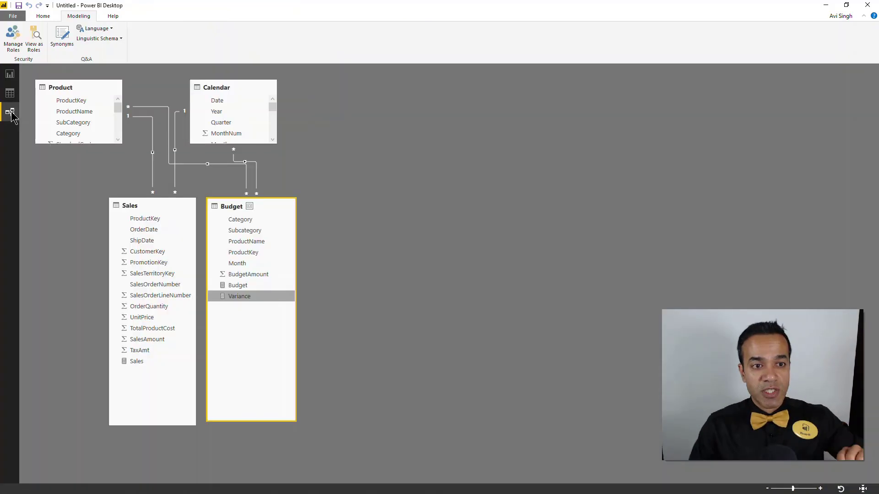